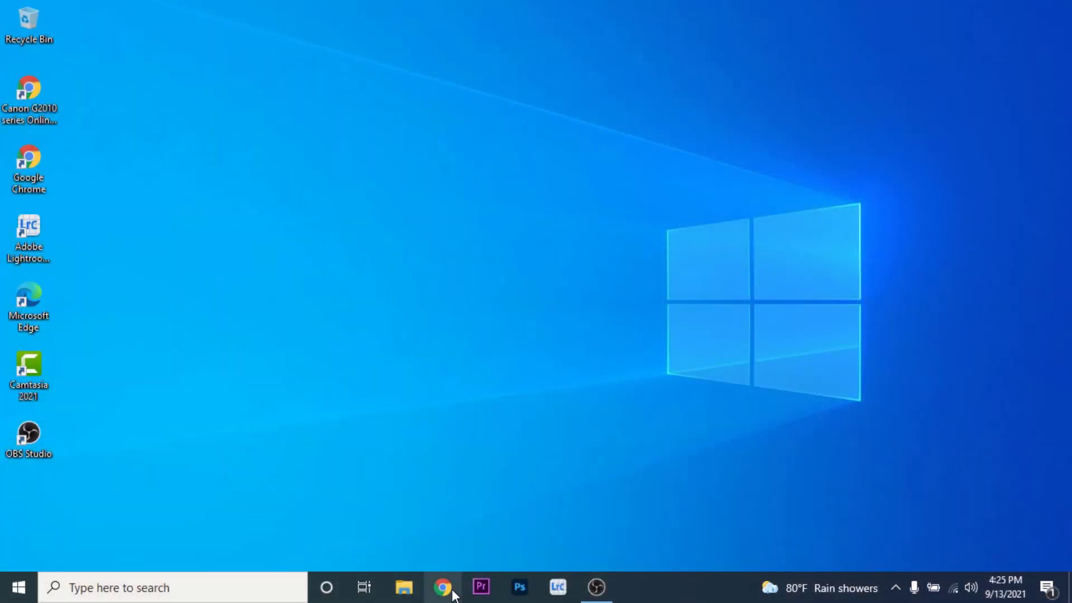
Launch Chrome from the taskbar and load the support-valorant site.
click(450, 589)
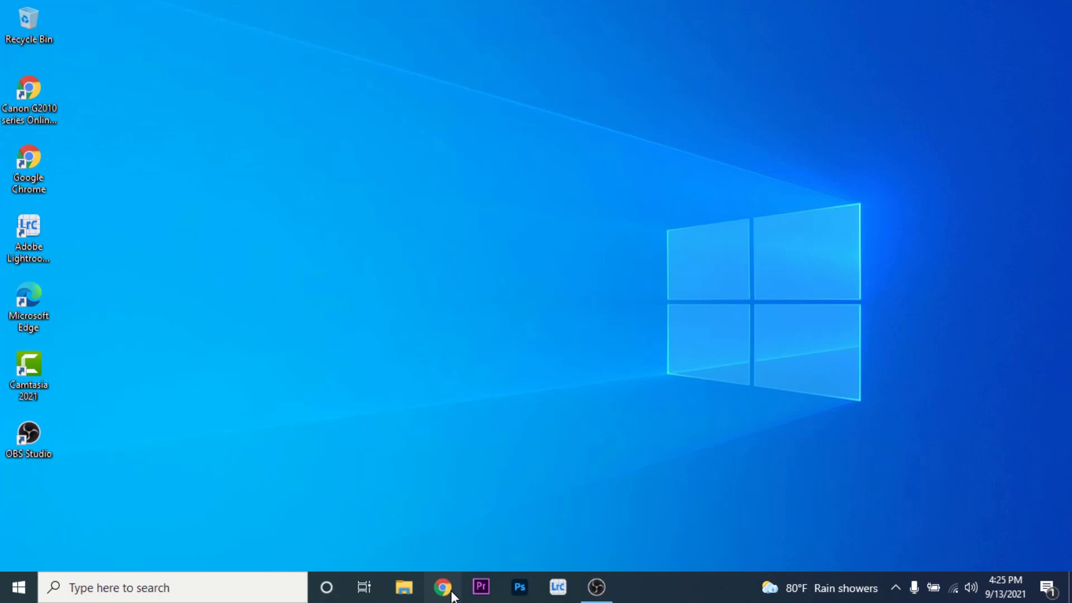
text(s)
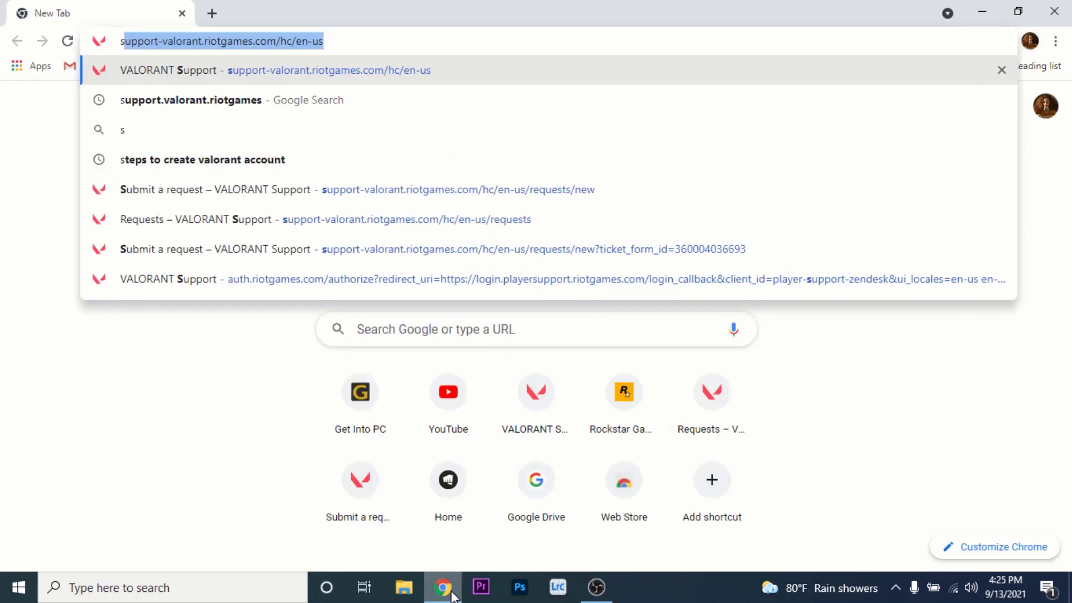
key(Return)
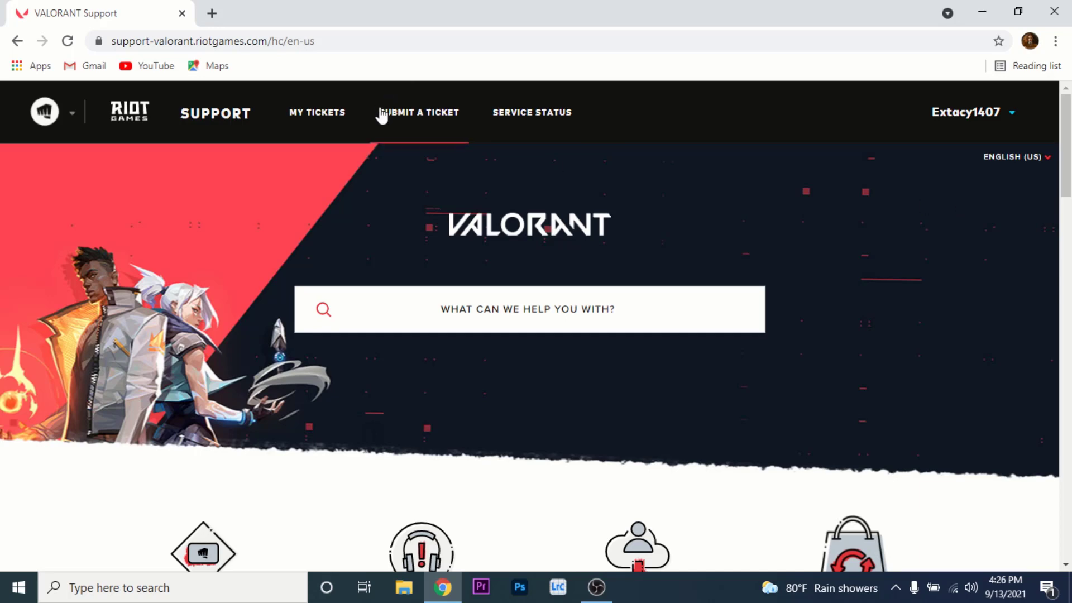
Open the 'Submit a request' ticket form from the top navigation.
click(420, 123)
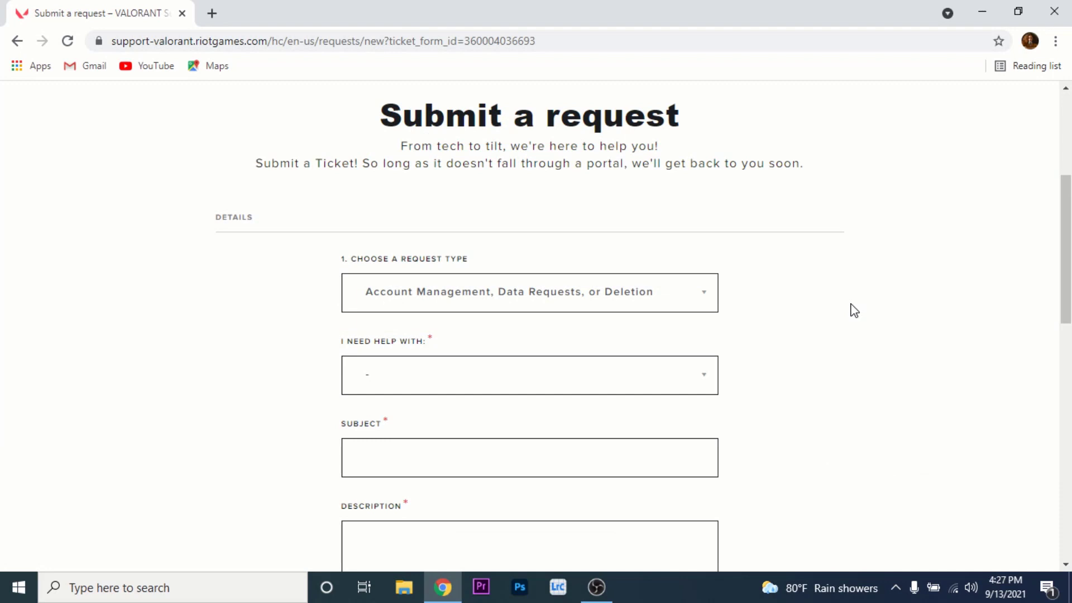
Set 'I need help with' to 'I would like to delete my account'.
click(692, 396)
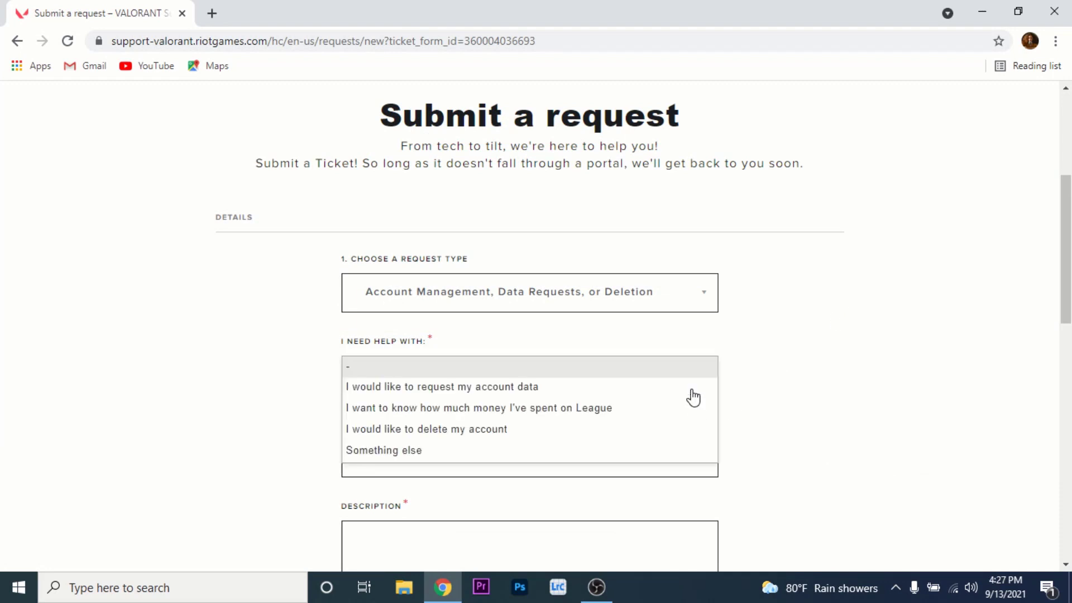
click(488, 431)
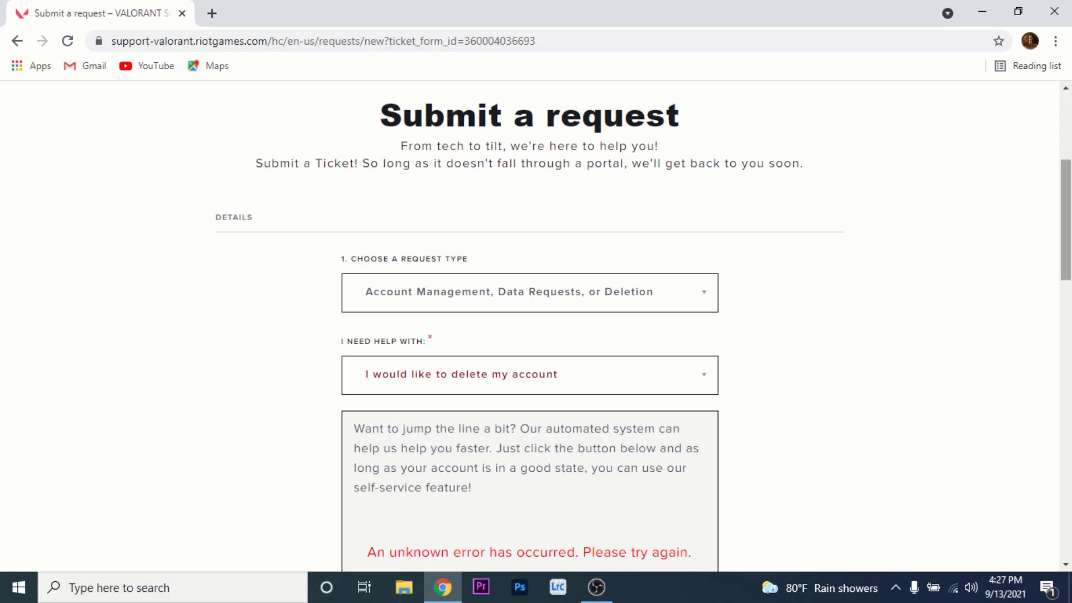
drag(1064, 237, 1062, 318)
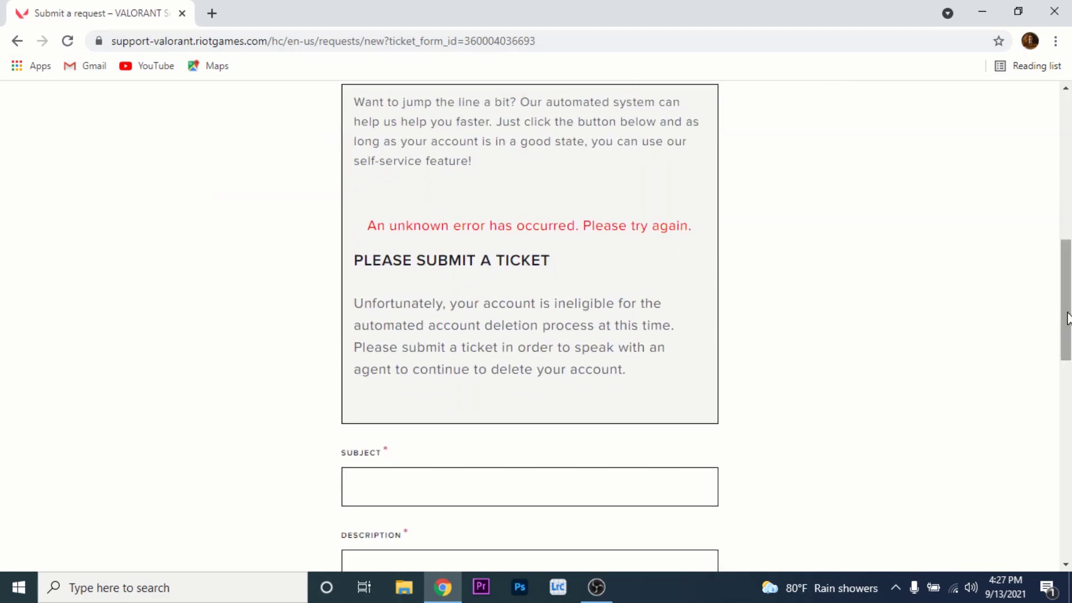
Enter subject 'deletion of account', an unused-account description, and English as language.
click(563, 486)
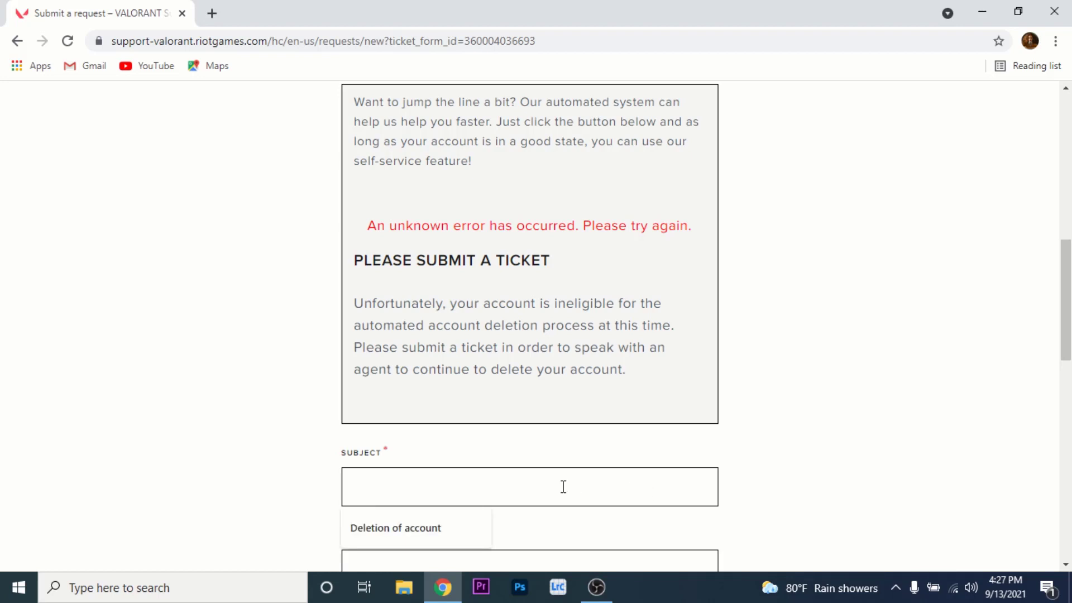
text(deletion of account)
scroll(1036, 265, down, 4)
scroll(1048, 337, down, 4)
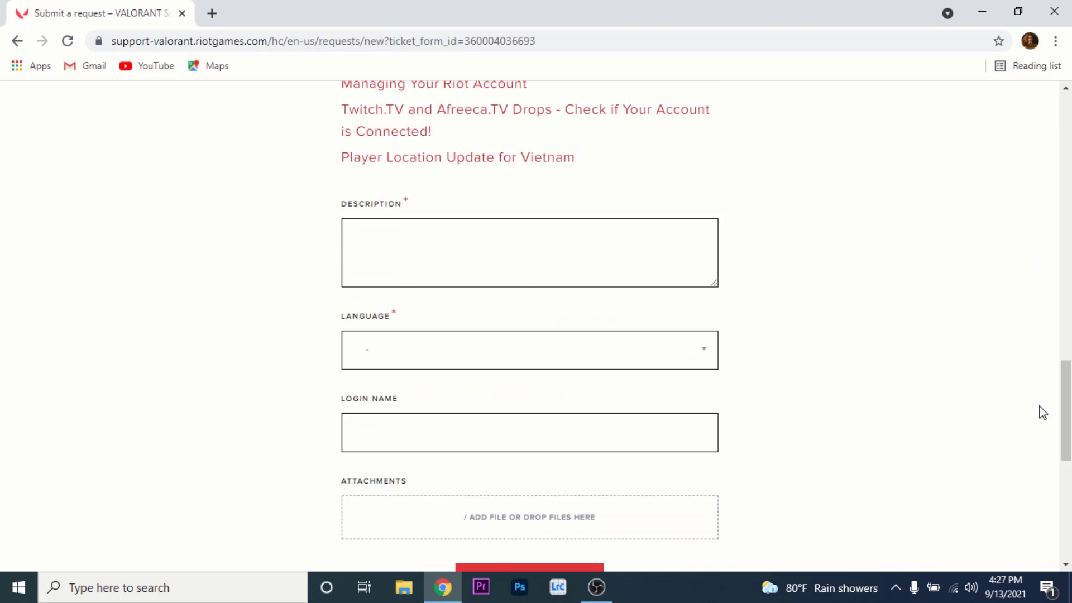
click(596, 262)
text(i would like to delet my account because i dont use it)
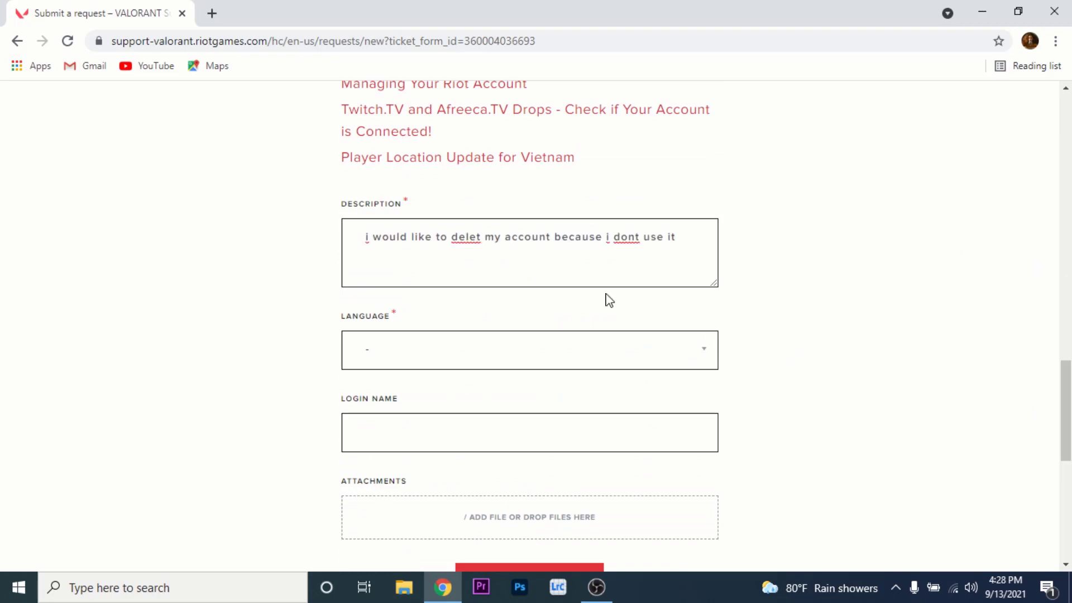
click(613, 346)
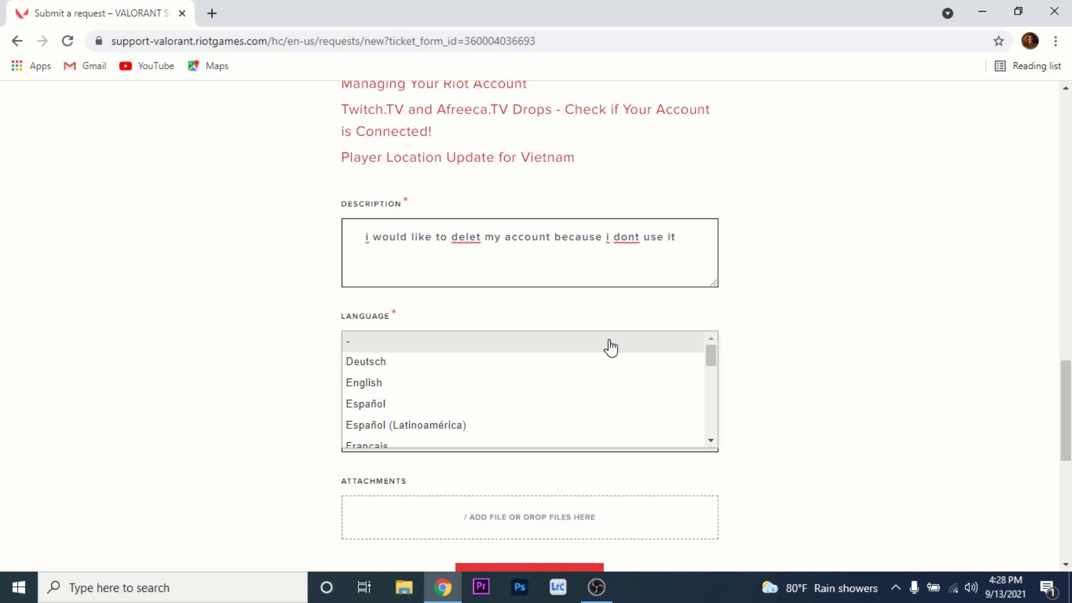
click(466, 384)
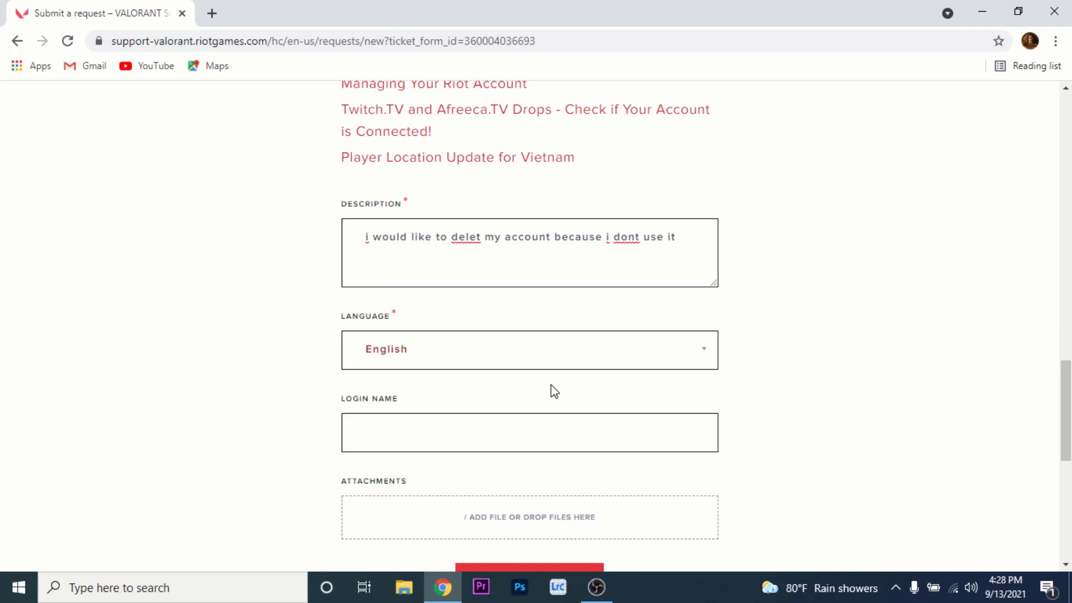
Fill the Login Name field using the browser's autofill suggestion.
click(566, 431)
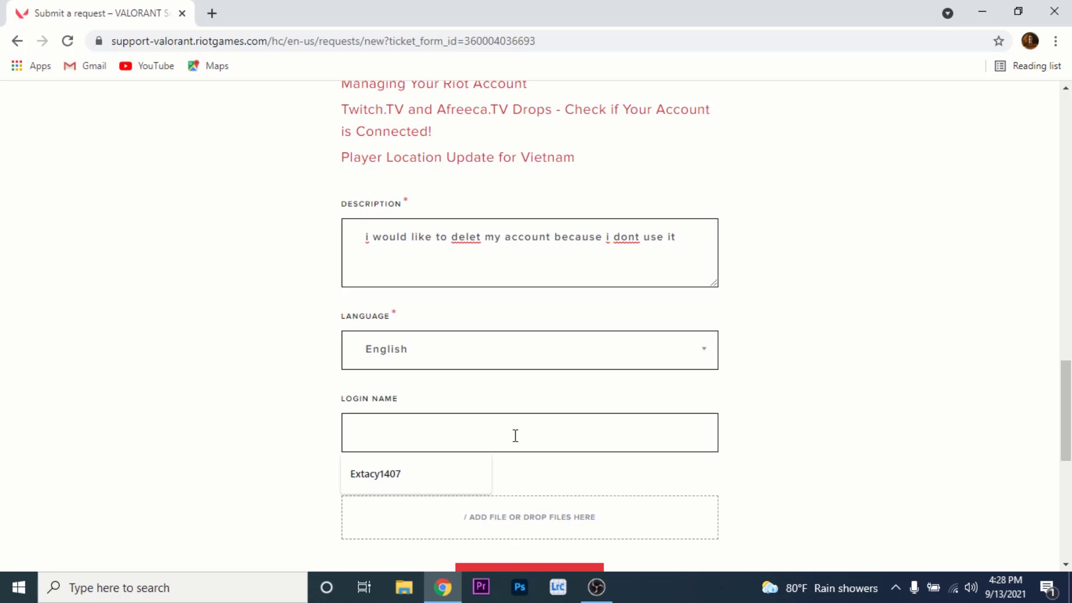
key(Down)
key(Return)
drag(1062, 419, 1063, 426)
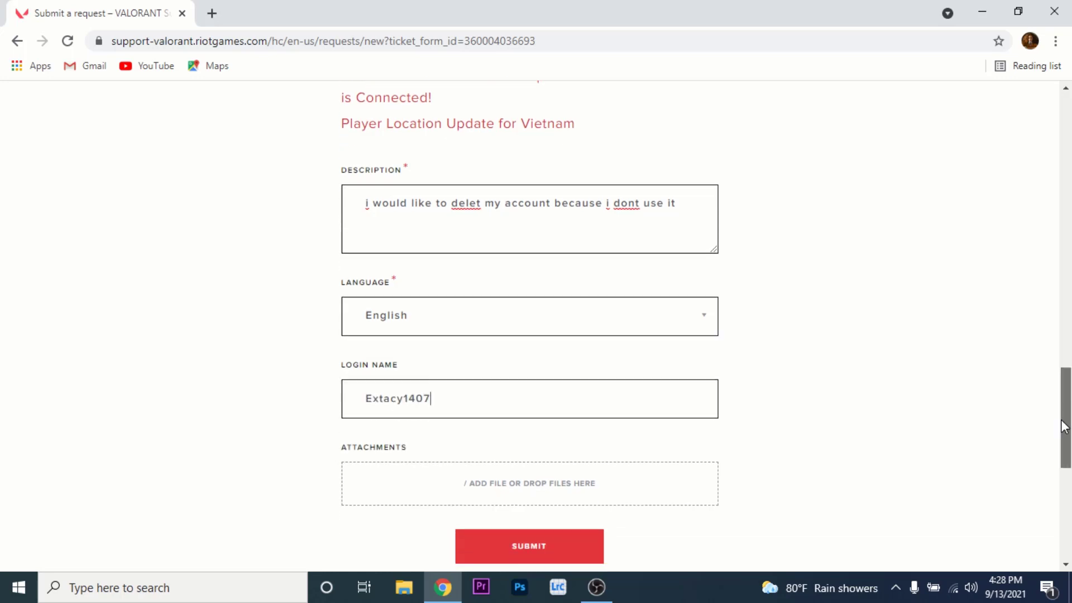
scroll(1062, 426, down, 3)
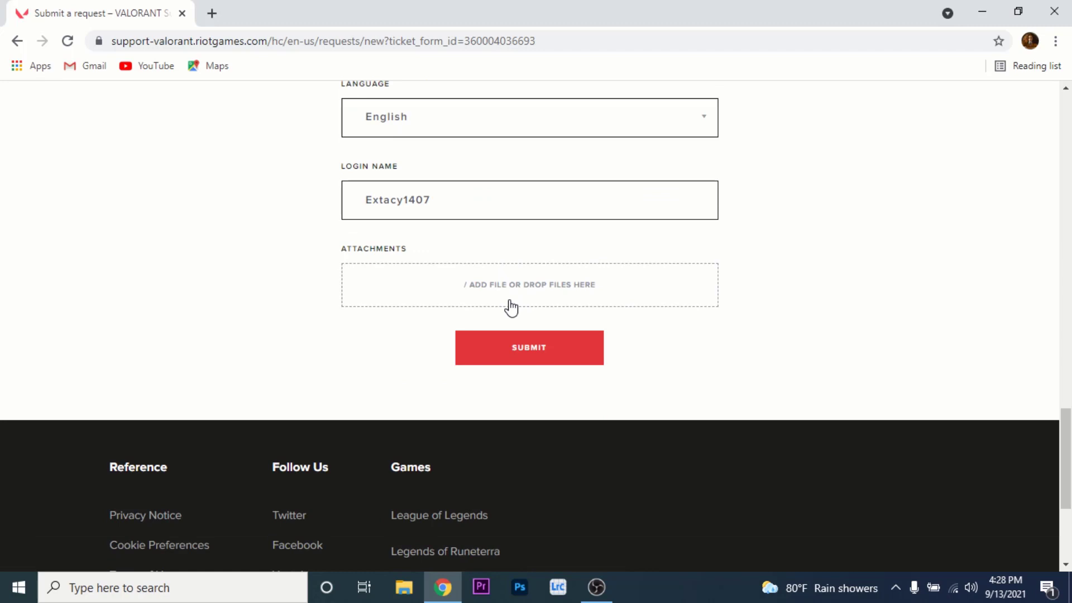
Submit the completed account deletion request with the red SUBMIT button.
click(572, 359)
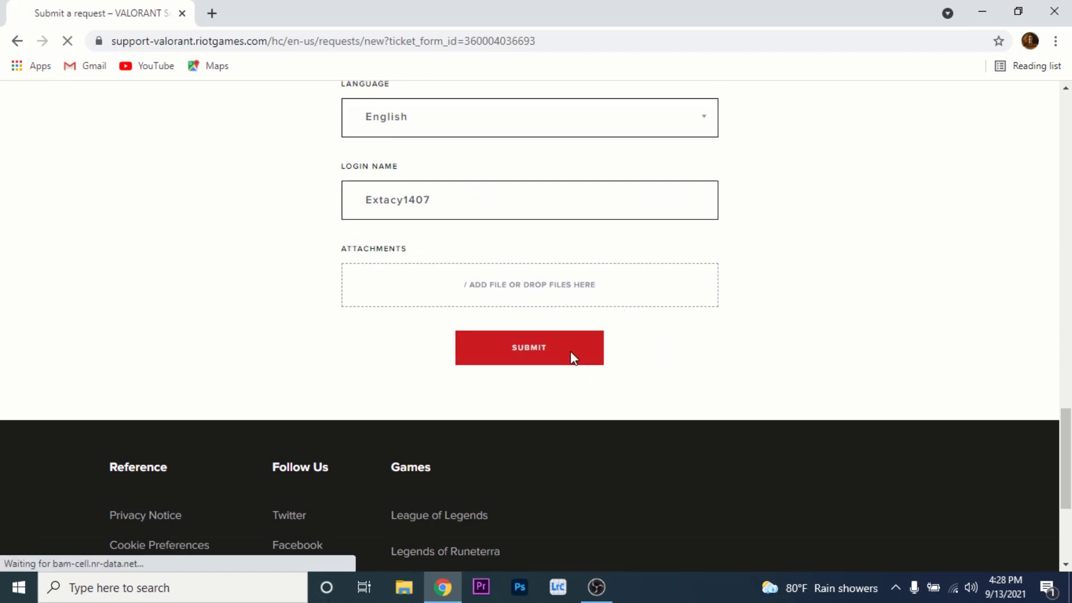